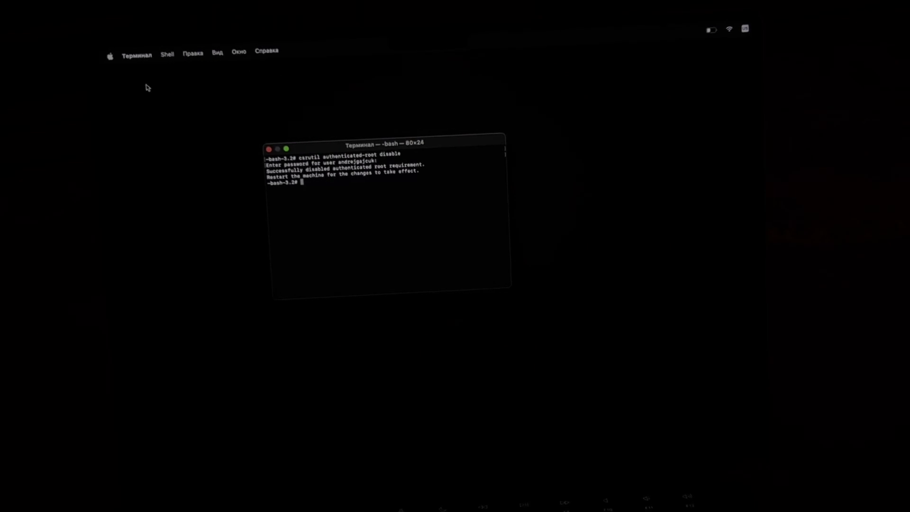
# Step: Quit Terminal from its menu, then choose Restart from the Recovery screen's Apple menu
pyautogui.click(137, 56)
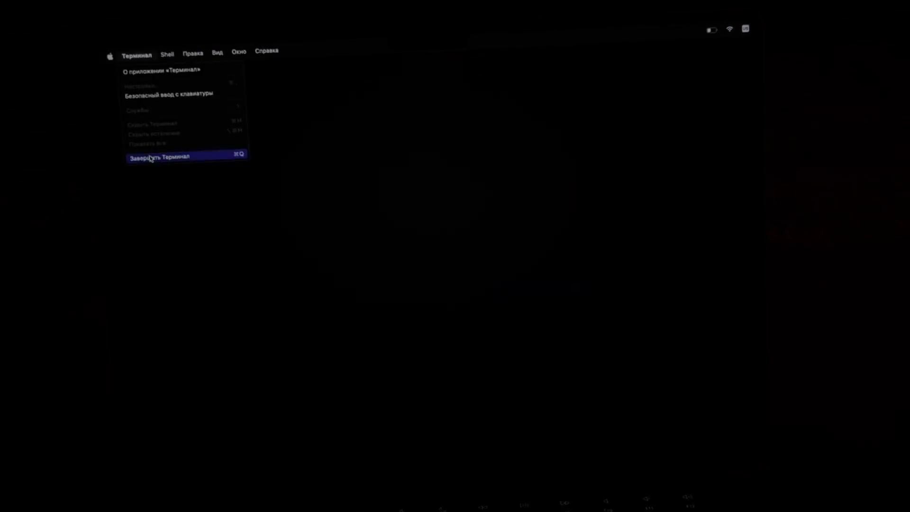
pyautogui.click(150, 159)
pyautogui.click(138, 55)
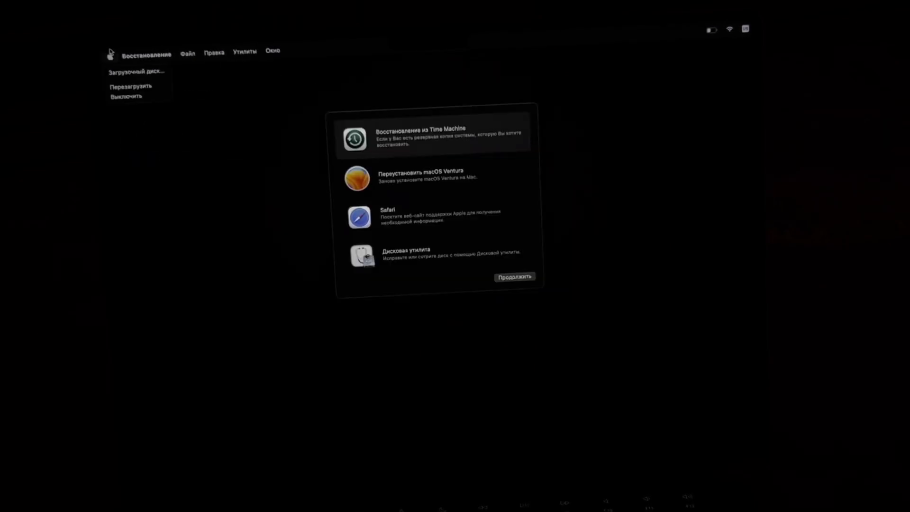
pyautogui.click(116, 89)
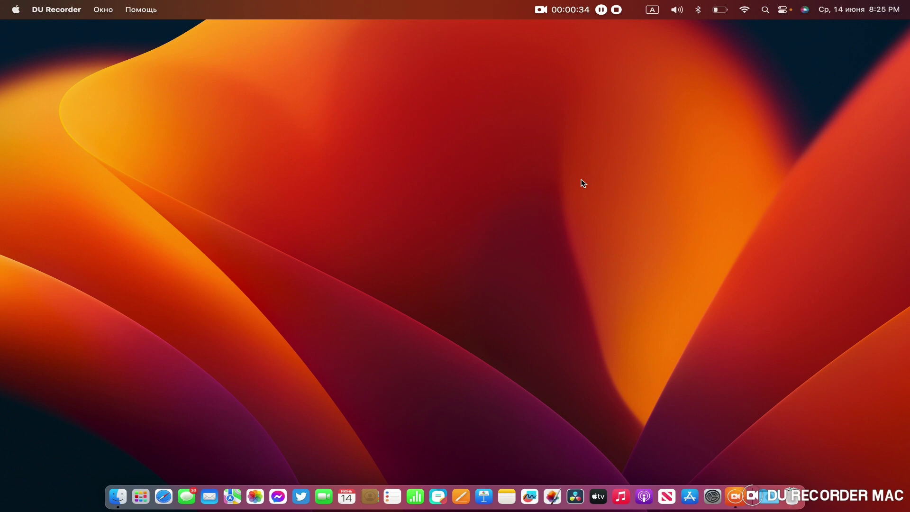
# Step: Copy 'sudo spctl --master-disable' from the note in the Parallels Desktop ARM (18.3.1) folder
pyautogui.click(583, 184)
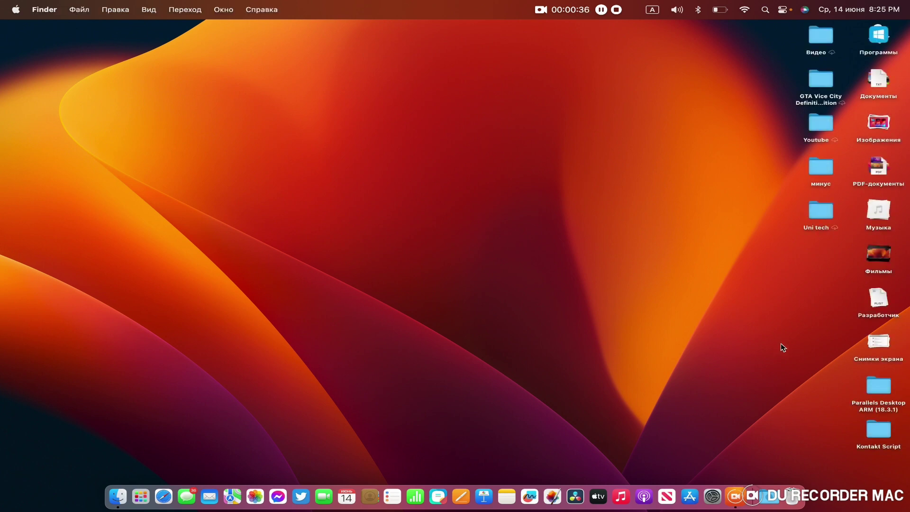
pyautogui.doubleClick(879, 385)
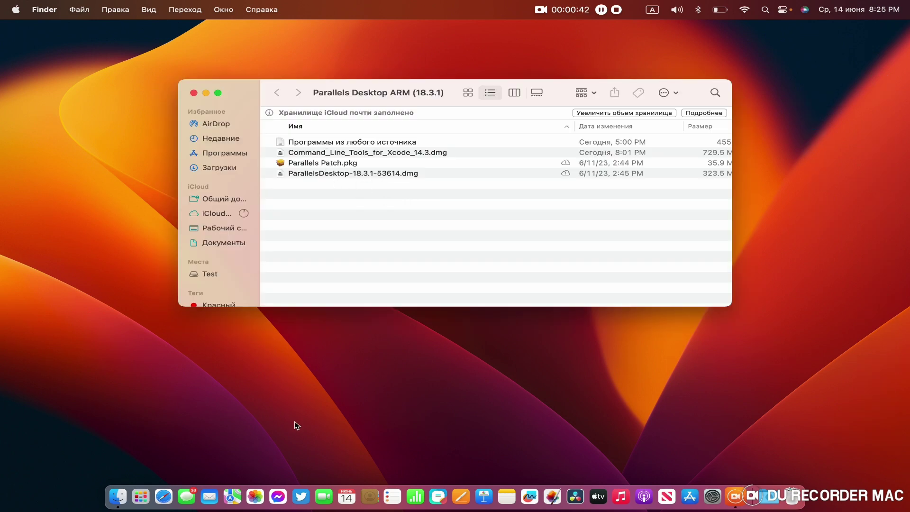
pyautogui.click(140, 496)
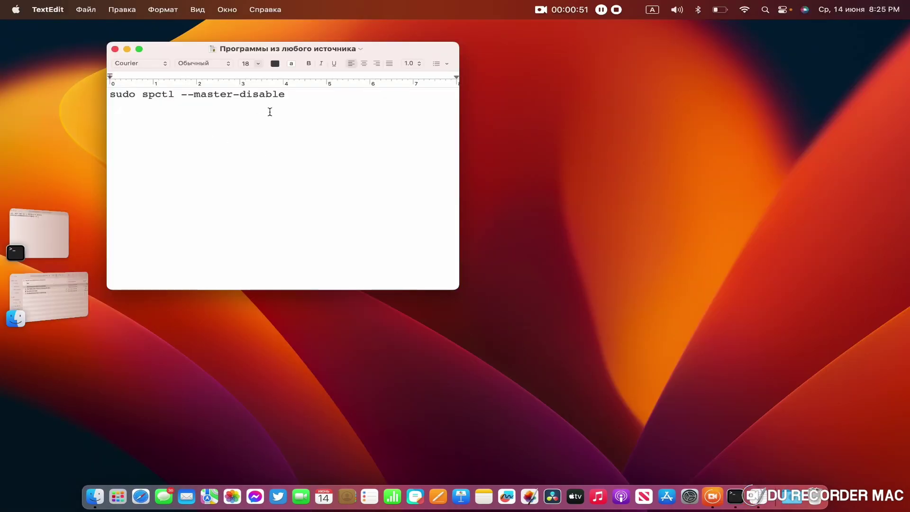
pyautogui.moveTo(291, 95); pyautogui.dragTo(89, 90)
pyautogui.press('cmd+c')
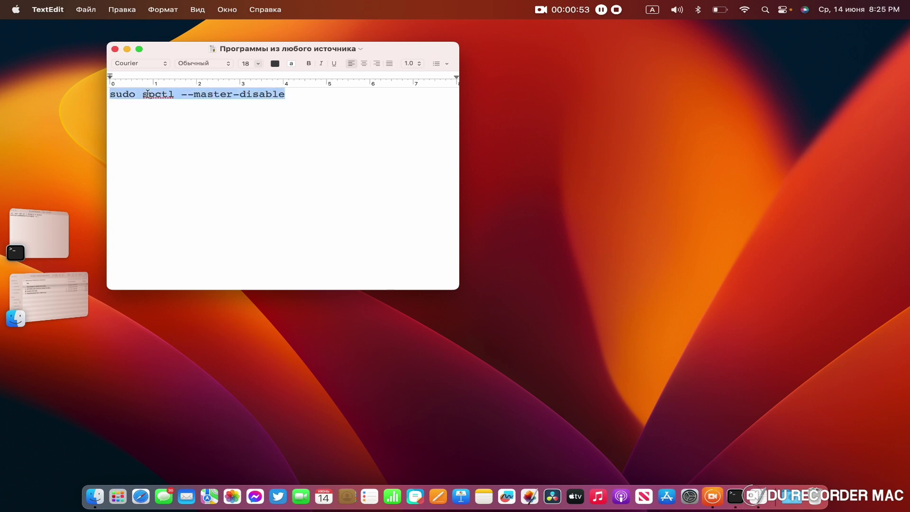
pyautogui.rightClick(150, 93)
pyautogui.click(174, 156)
# Step: Paste the command into Terminal, run it, and enter the administrator password
pyautogui.click(36, 240)
pyautogui.rightClick(346, 170)
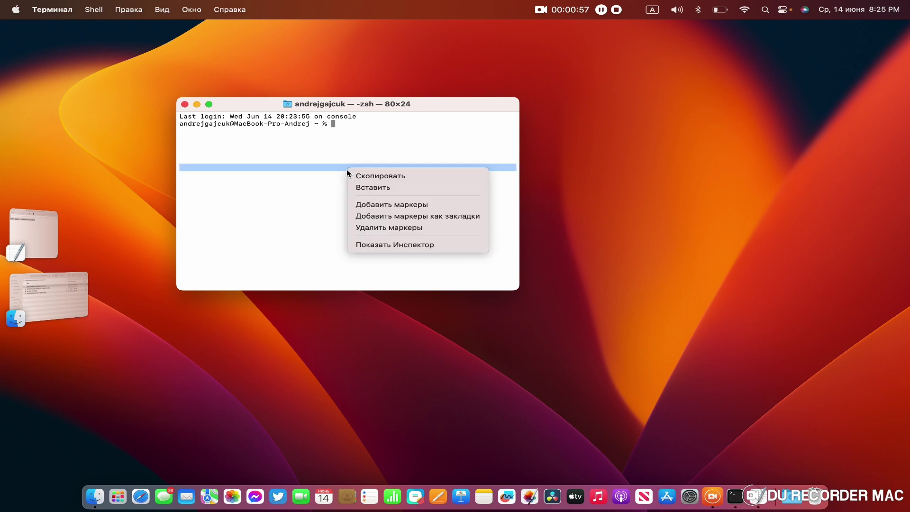
pyautogui.click(362, 184)
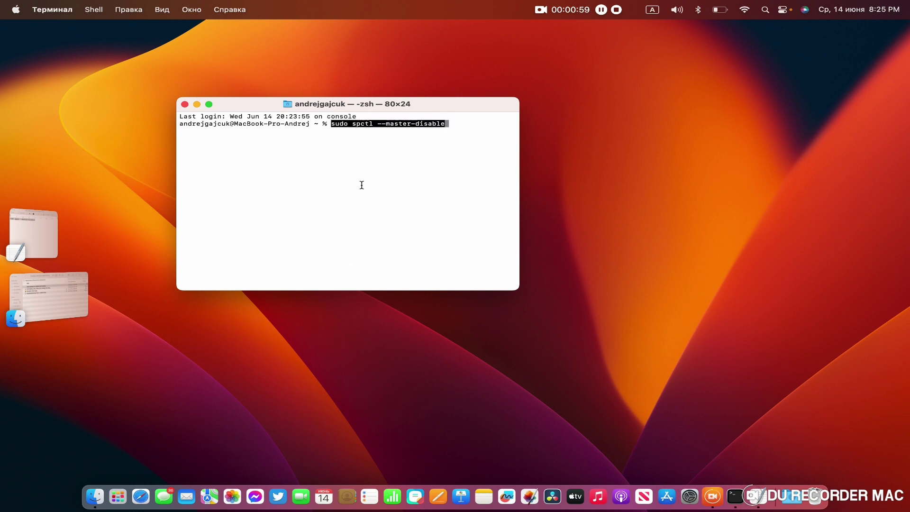
pyautogui.press('Return')
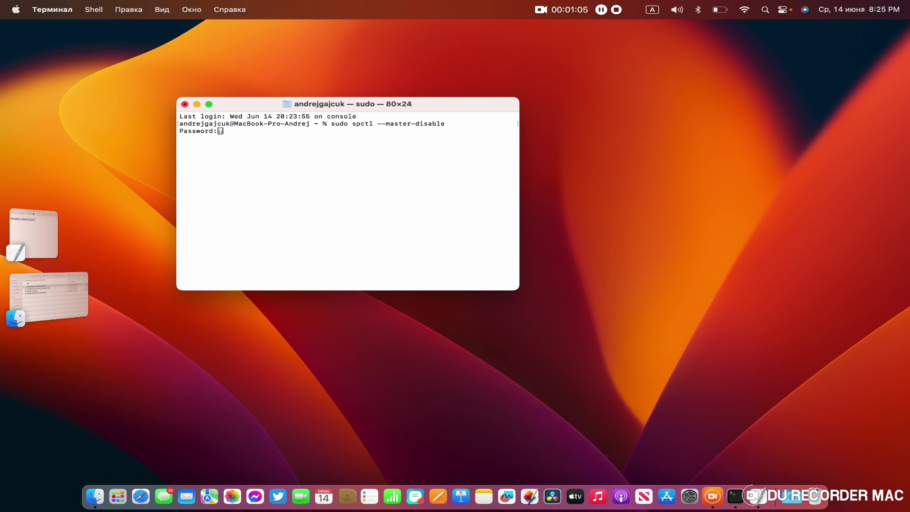
pyautogui.press('Return')
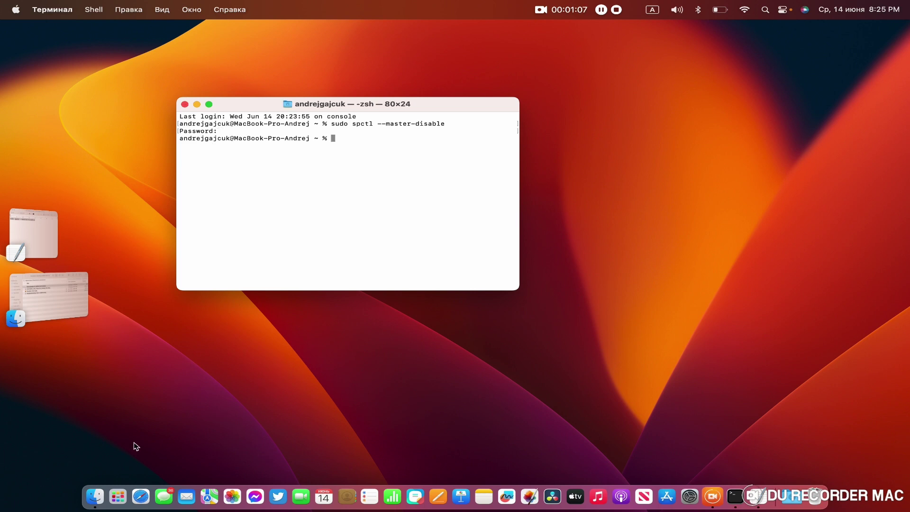
pyautogui.click(118, 496)
# Step: Confirm Privacy & Security allows apps from 'Любого источника' (Anywhere), then return to the Parallels folder
pyautogui.click(35, 381)
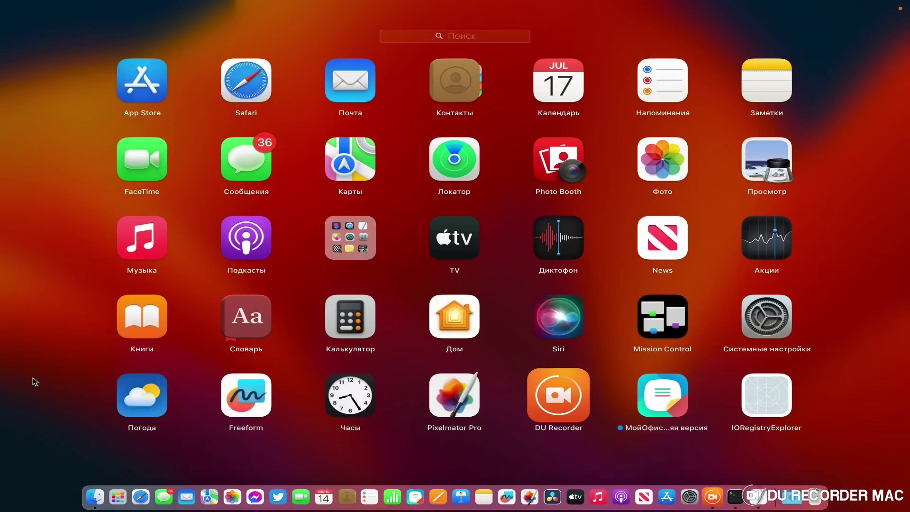
pyautogui.click(690, 496)
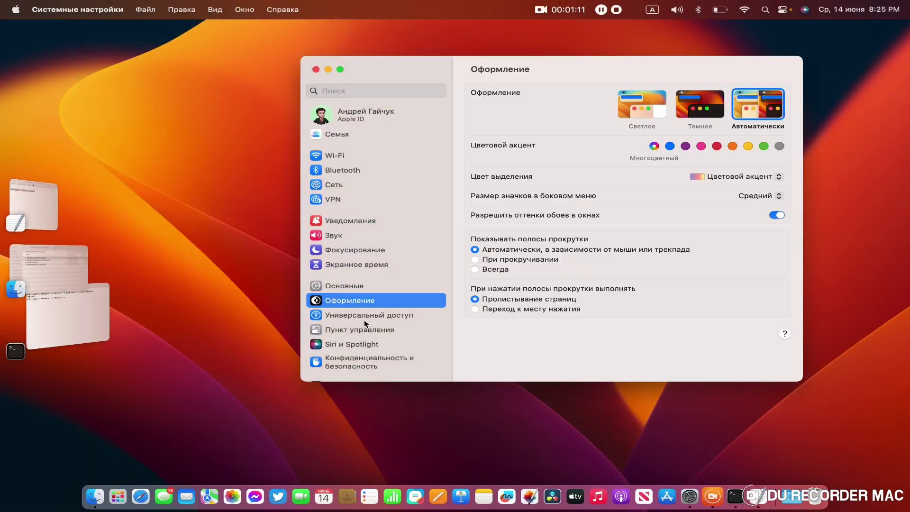
pyautogui.scroll(-10, 408, 333)
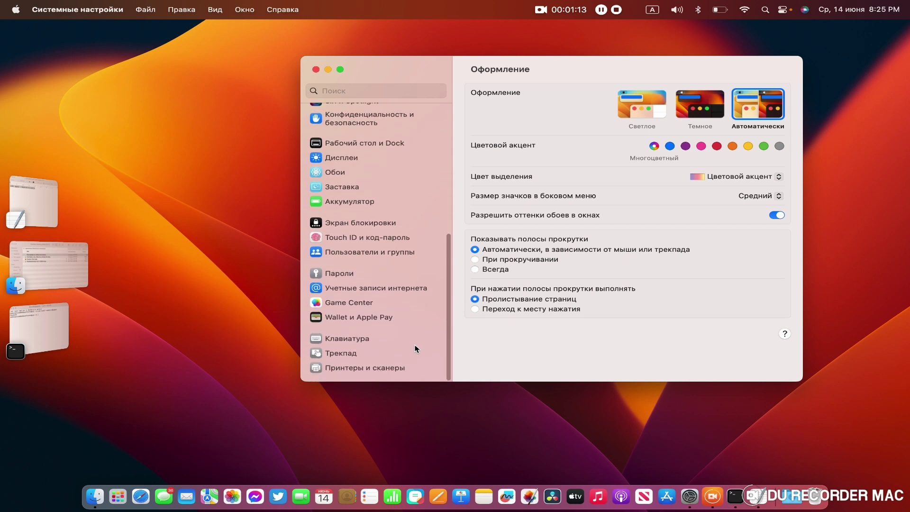
pyautogui.scroll(6, 415, 349)
pyautogui.click(369, 270)
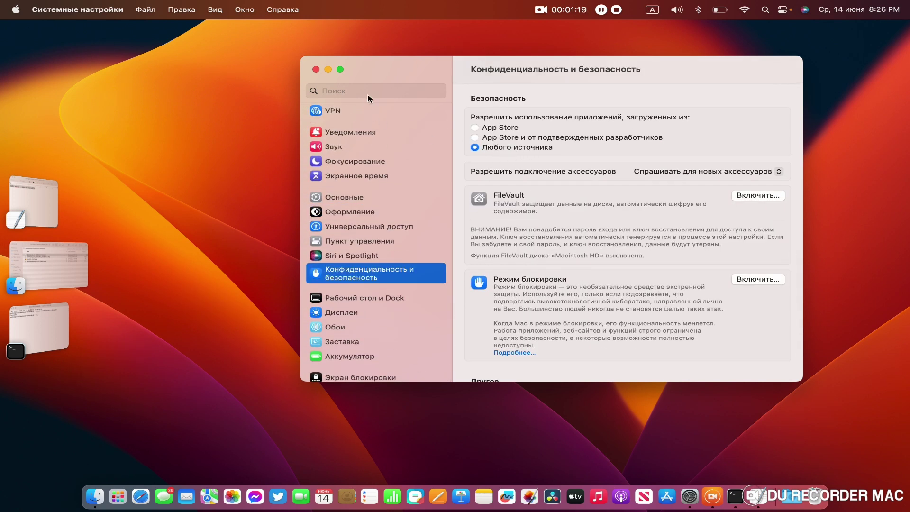
pyautogui.click(317, 70)
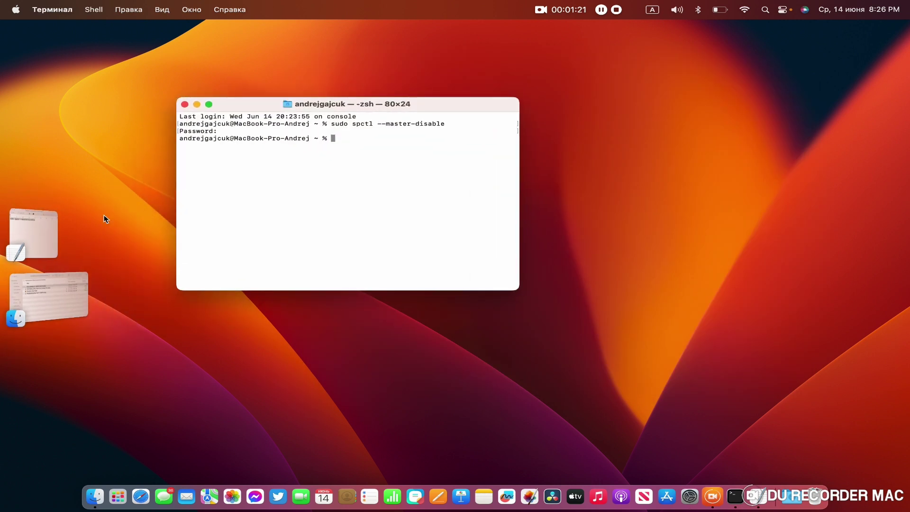
pyautogui.click(60, 287)
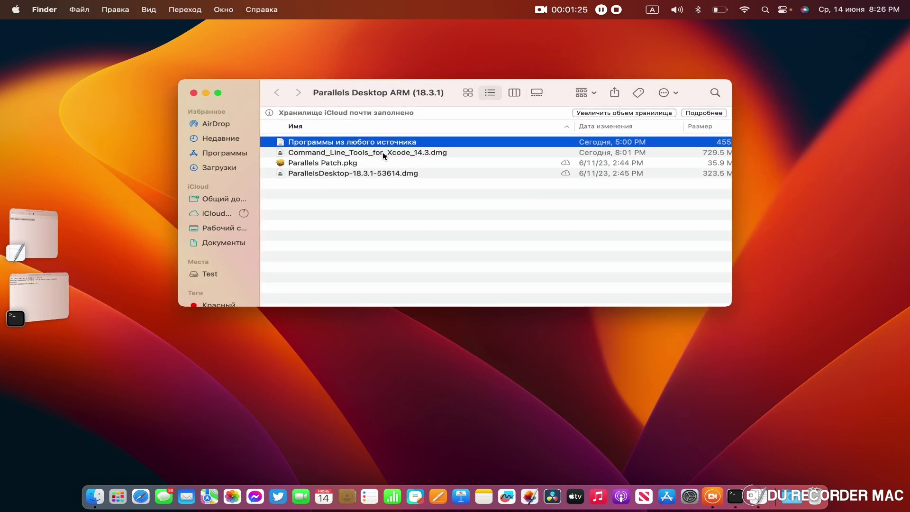
# Step: Install Command Line Tools from Command_Line_Tools_for_Xcode_14.3.dmg and close its disk window
pyautogui.doubleClick(385, 153)
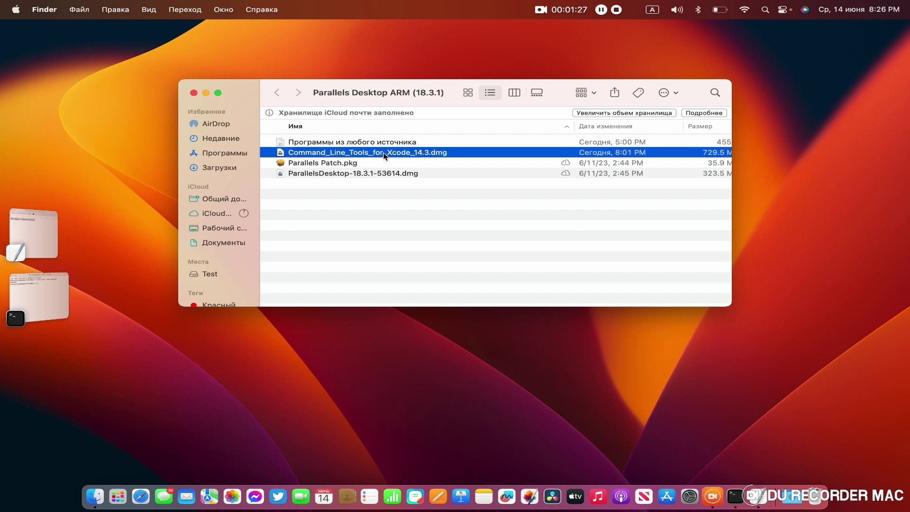
pyautogui.doubleClick(251, 130)
pyautogui.click(629, 324)
pyautogui.click(629, 323)
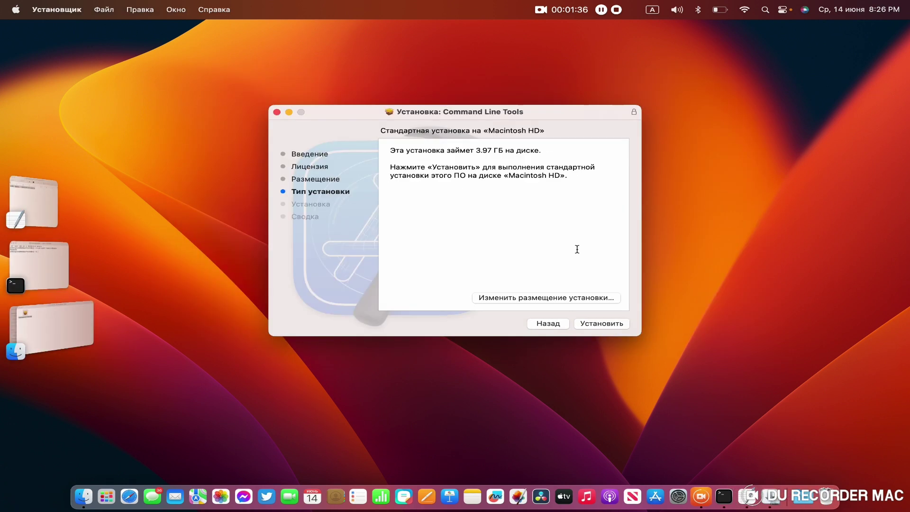
pyautogui.click(629, 323)
pyautogui.press('Return')
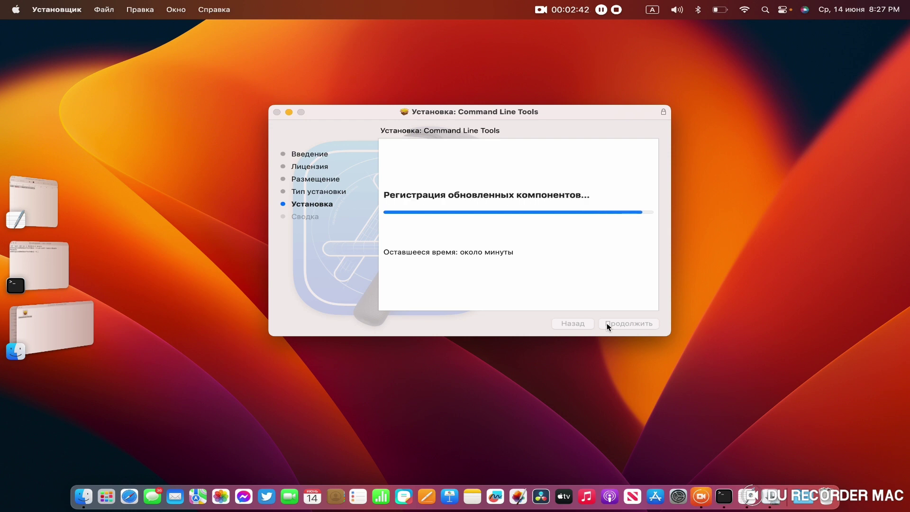
pyautogui.click(616, 324)
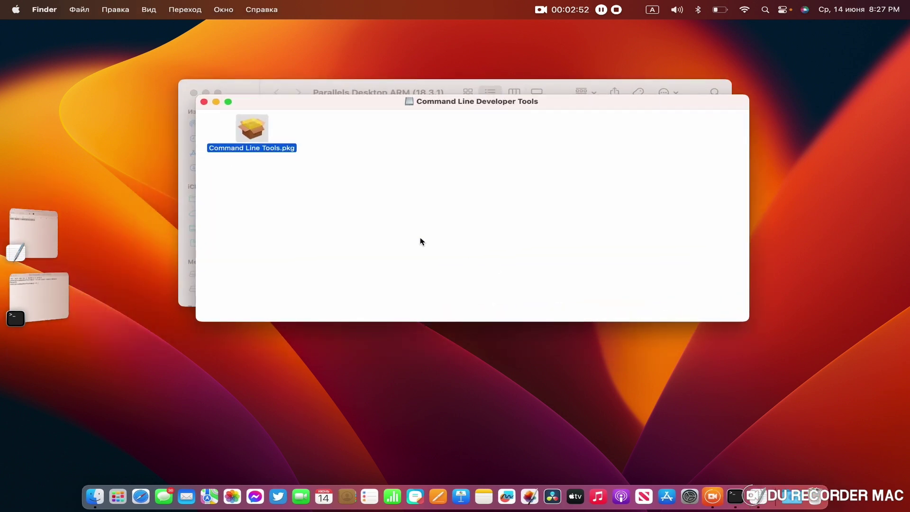
pyautogui.click(204, 102)
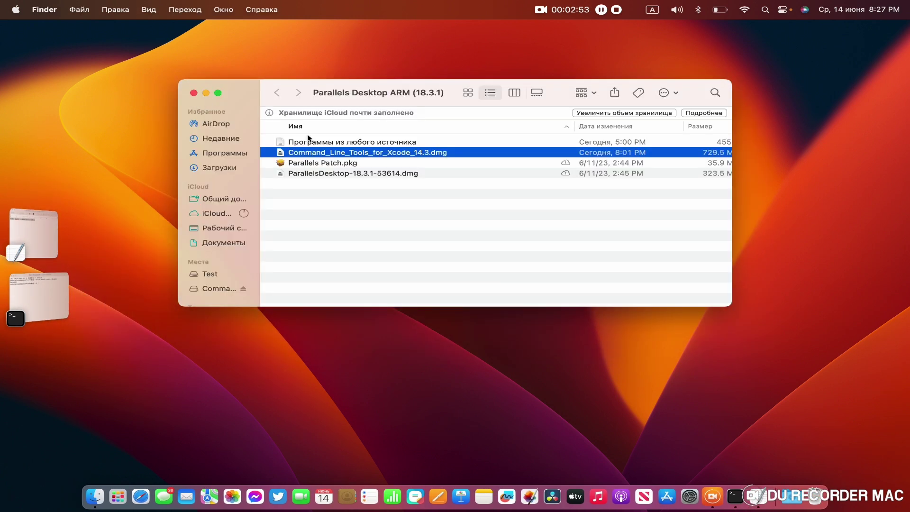
pyautogui.click(339, 175)
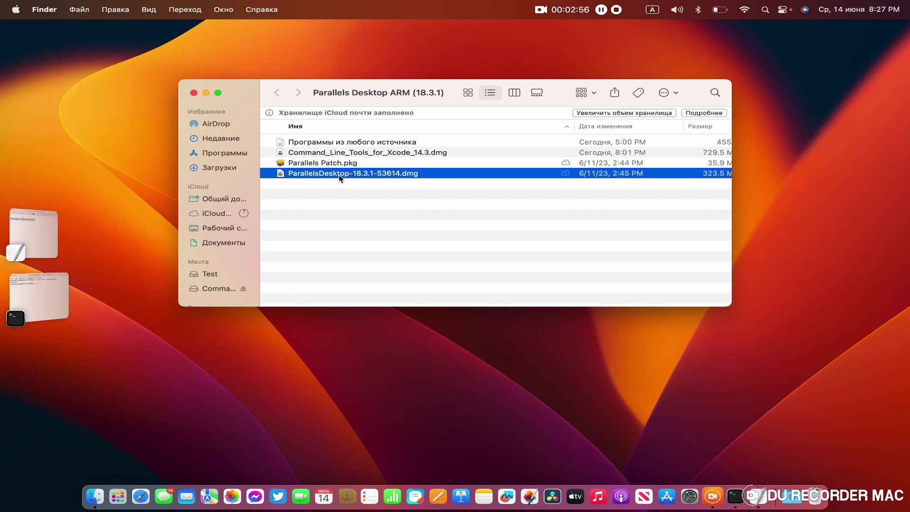
# Step: Install Parallels Desktop 18 with the administrator password and view About: version 18.3.1 (53614)
pyautogui.doubleClick(366, 132)
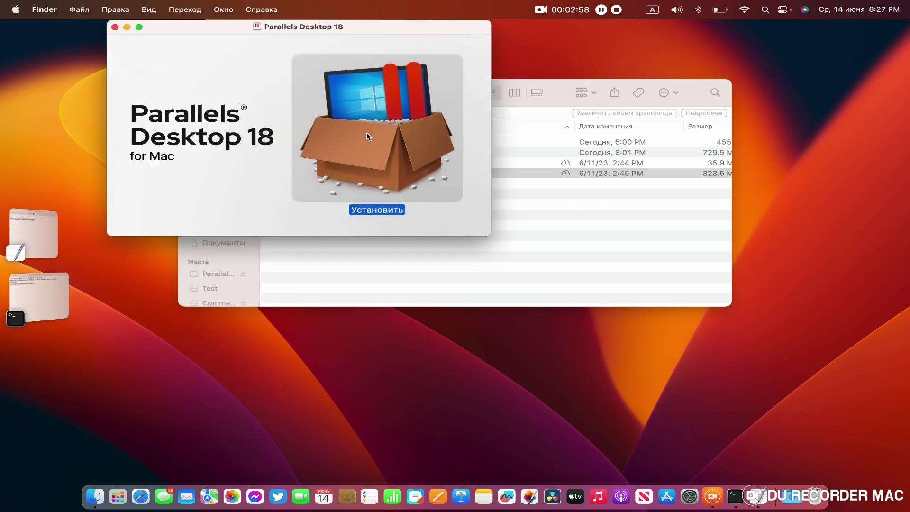
pyautogui.click(432, 203)
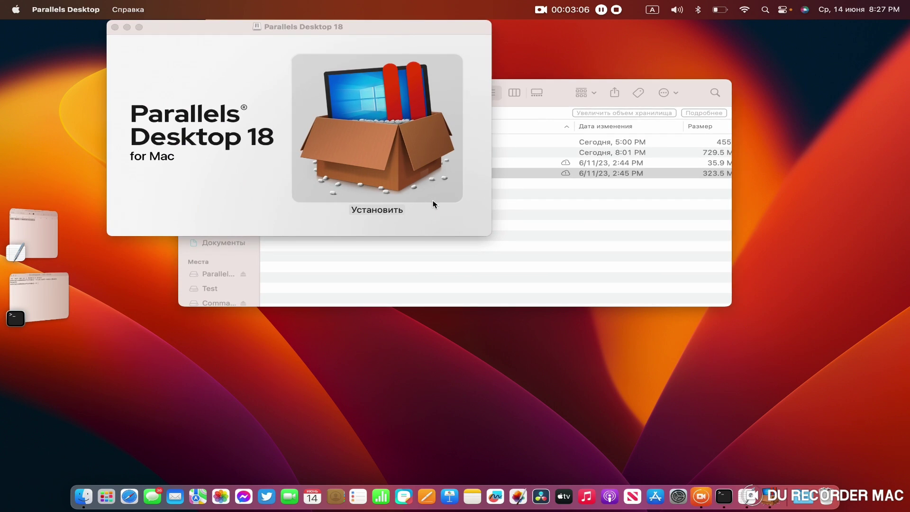
pyautogui.click(433, 203)
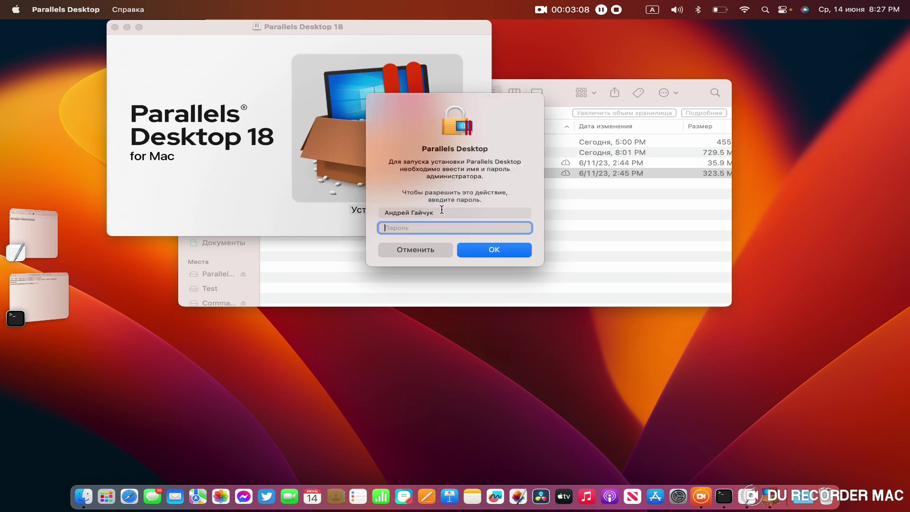
pyautogui.write('123456')
pyautogui.press('Return')
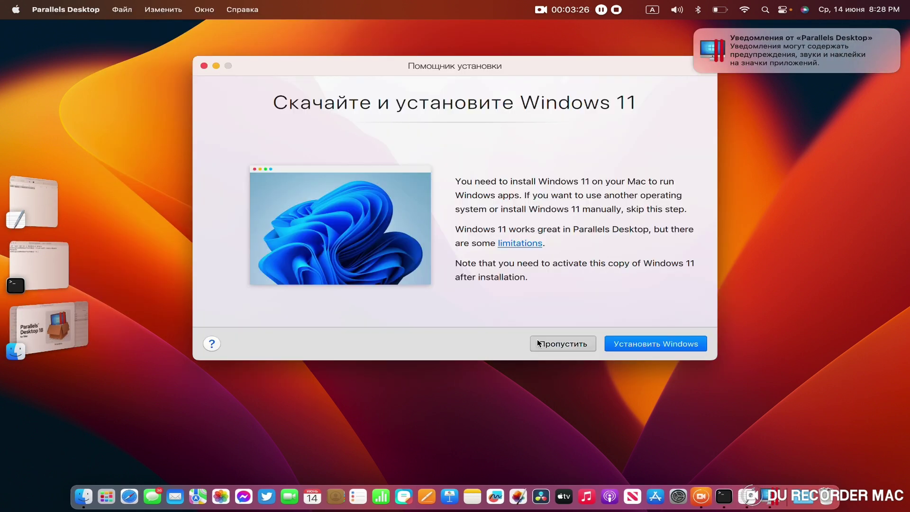
pyautogui.click(538, 342)
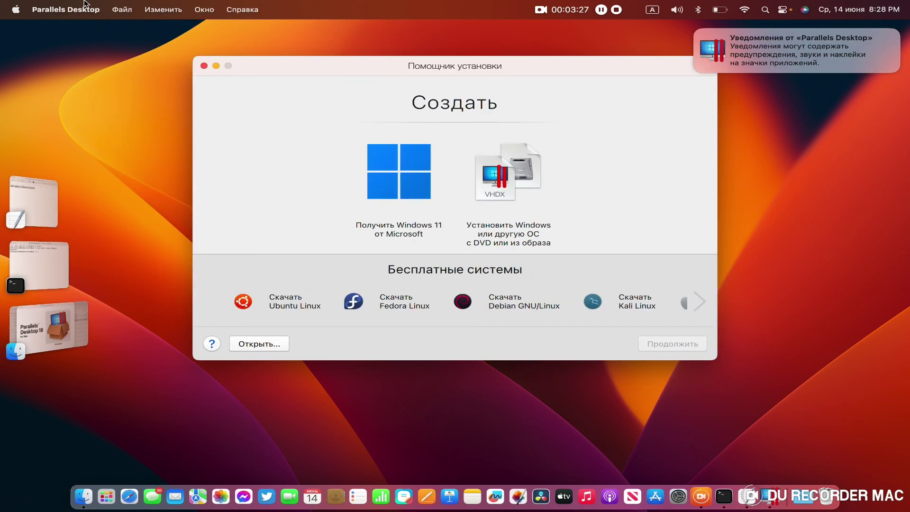
pyautogui.click(86, 7)
pyautogui.click(94, 29)
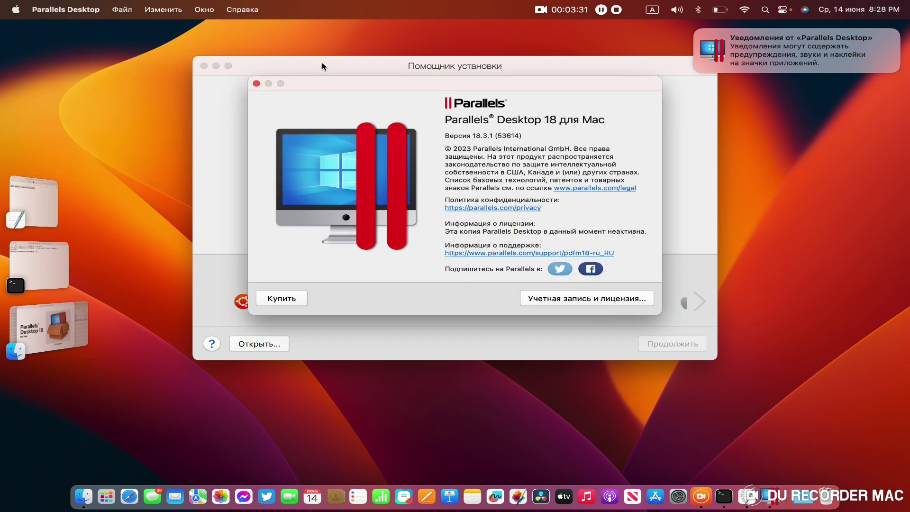
# Step: Close the About window and start installing Windows 11 via 'Получить Windows 11 от Microsoft'
pyautogui.click(257, 84)
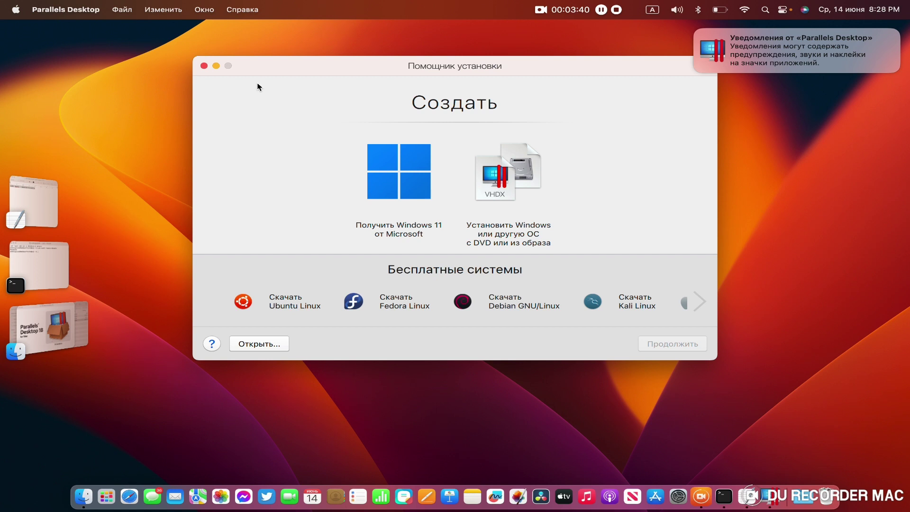
pyautogui.click(391, 170)
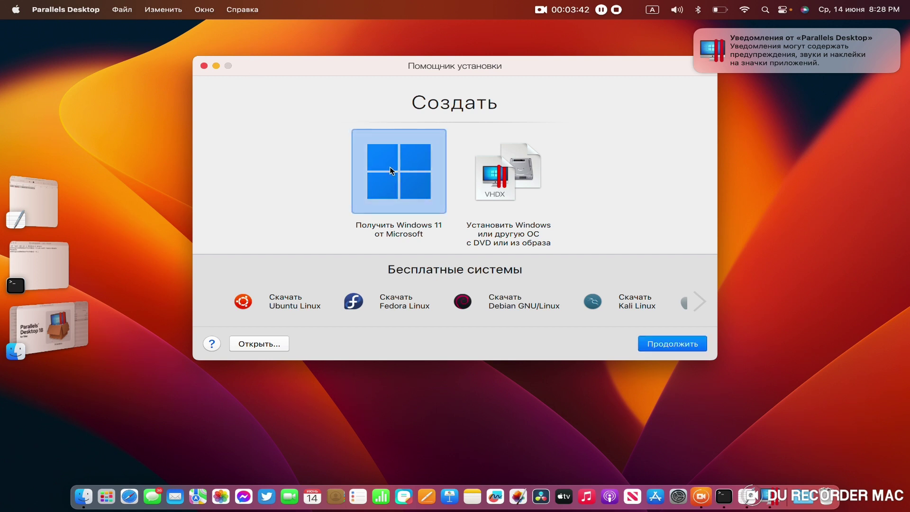
pyautogui.click(665, 343)
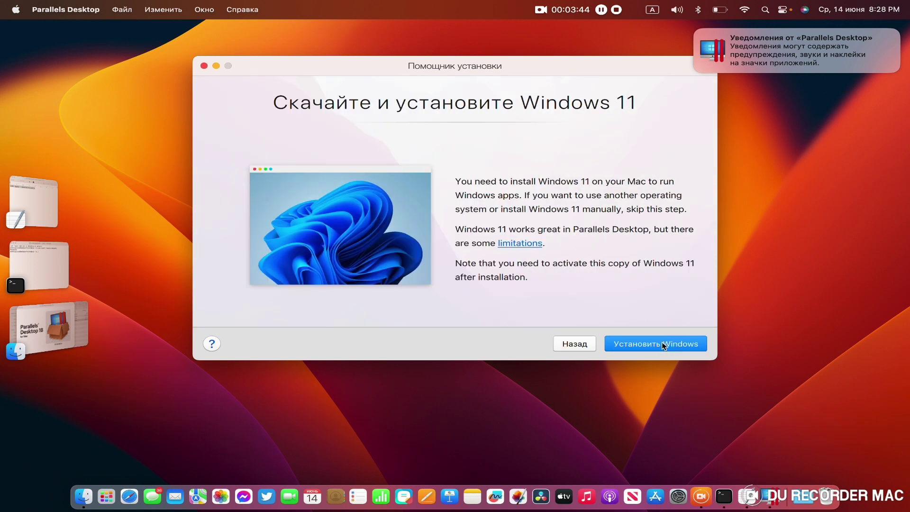
pyautogui.click(639, 339)
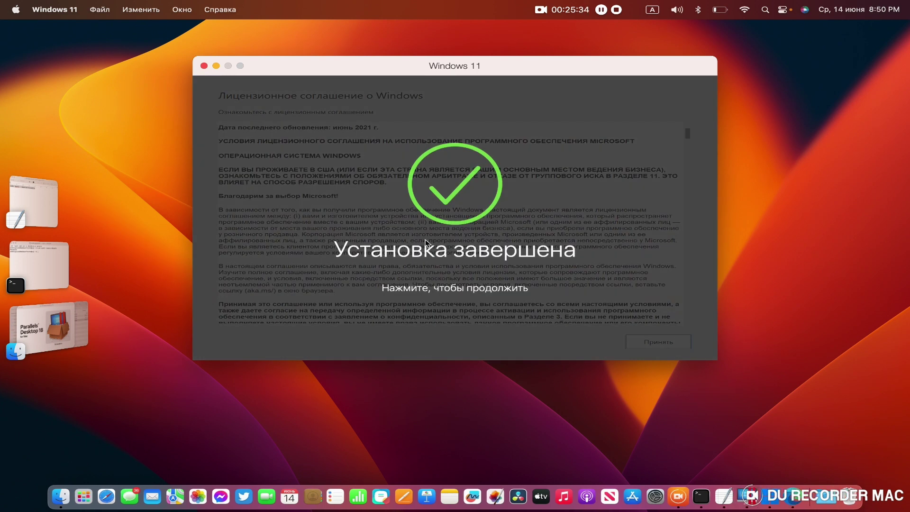
# Step: Close the completion notice, sign-in dialog and VM window, quit Parallels, and close its installer
pyautogui.click(481, 264)
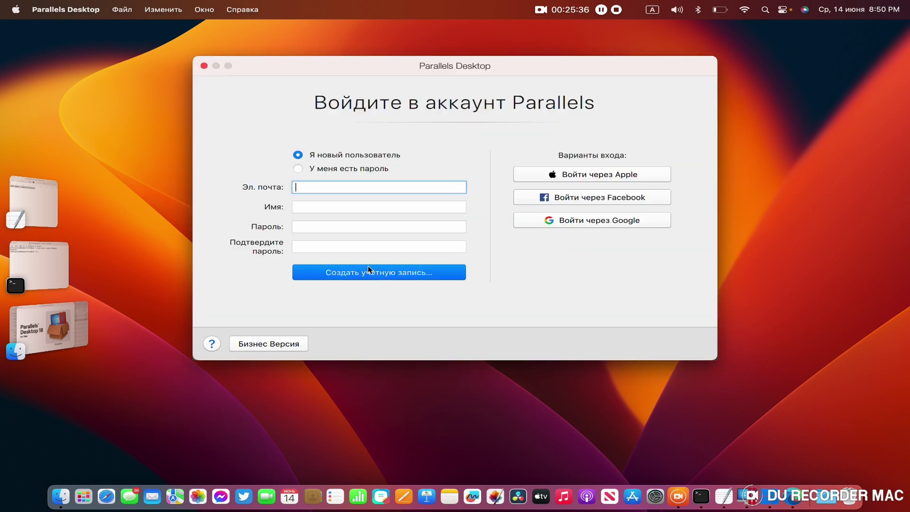
pyautogui.click(204, 66)
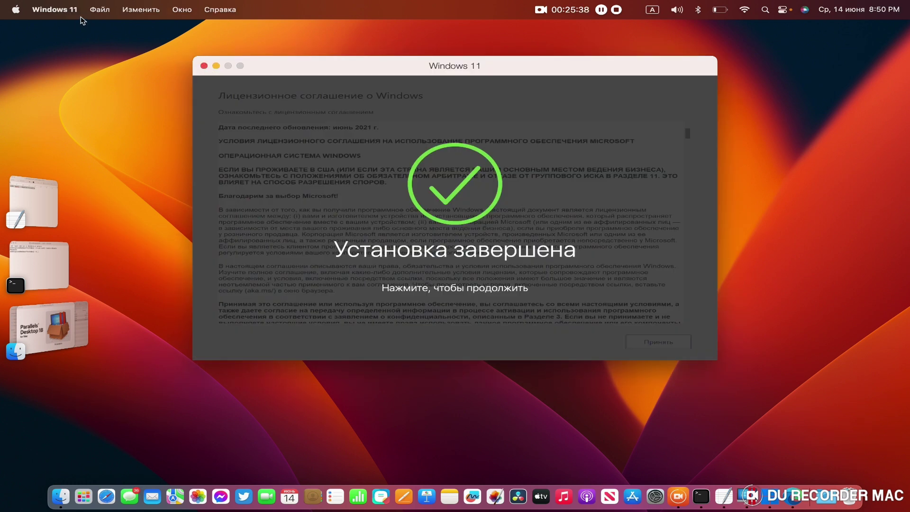
pyautogui.click(204, 67)
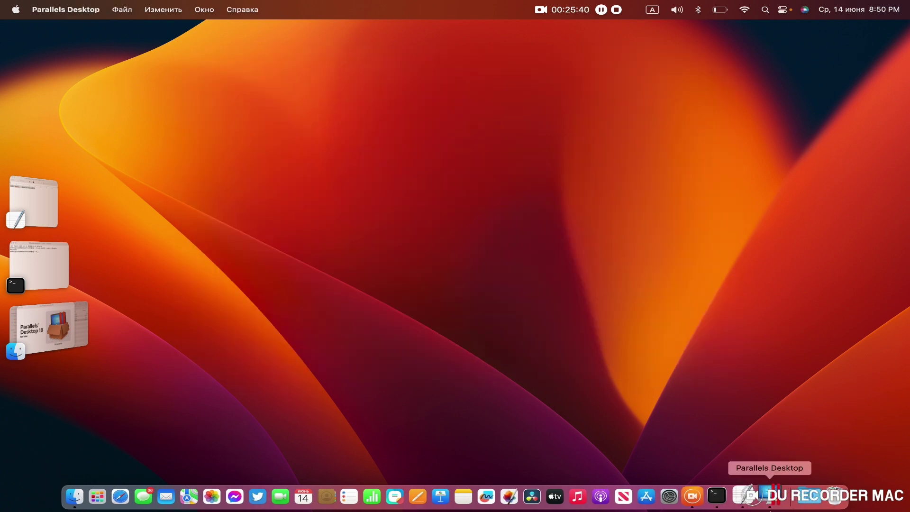
pyautogui.rightClick(773, 500)
pyautogui.click(778, 462)
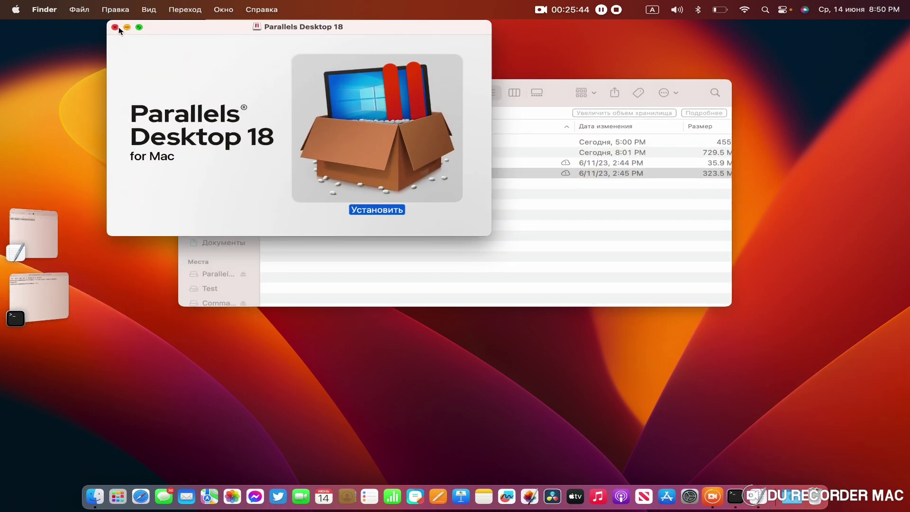
pyautogui.click(115, 27)
pyautogui.click(326, 164)
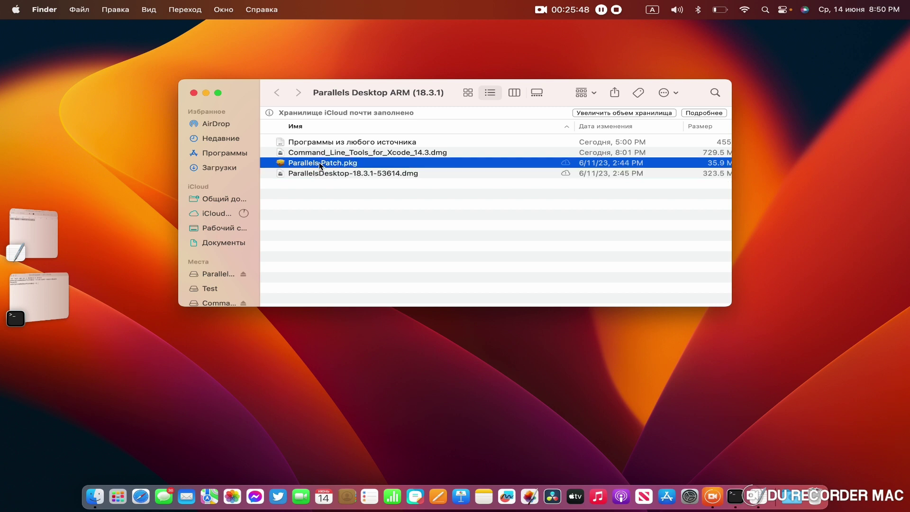
# Step: Install Parallels Patch.pkg with the administrator password and close the installer
pyautogui.doubleClick(320, 164)
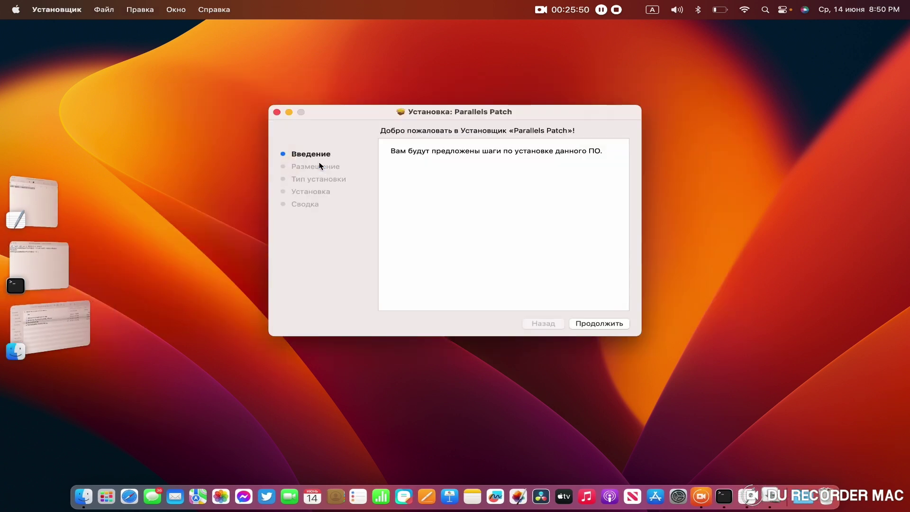
pyautogui.click(599, 324)
pyautogui.click(602, 323)
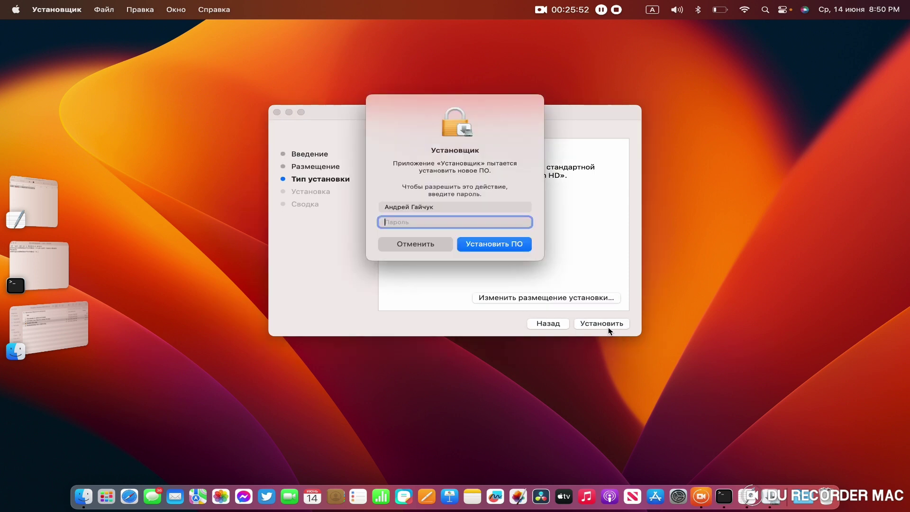
pyautogui.write('••••••')
pyautogui.press('Return')
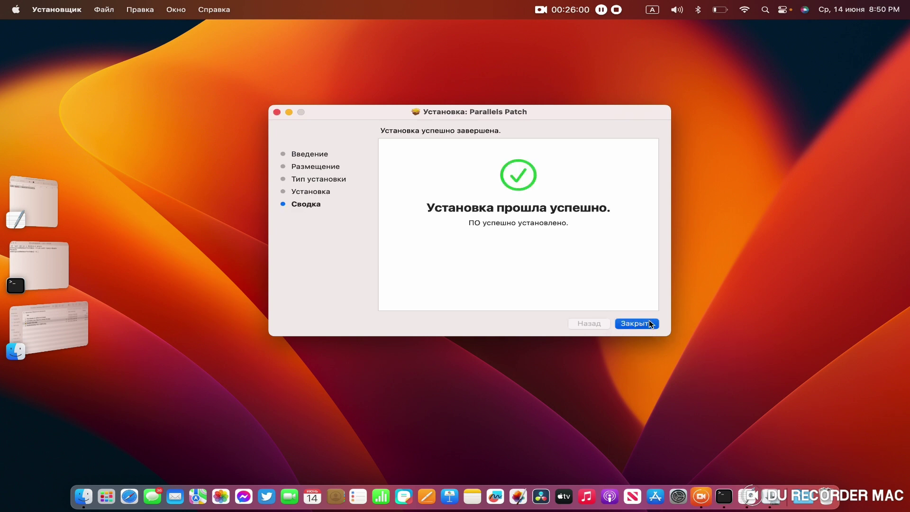
pyautogui.click(649, 321)
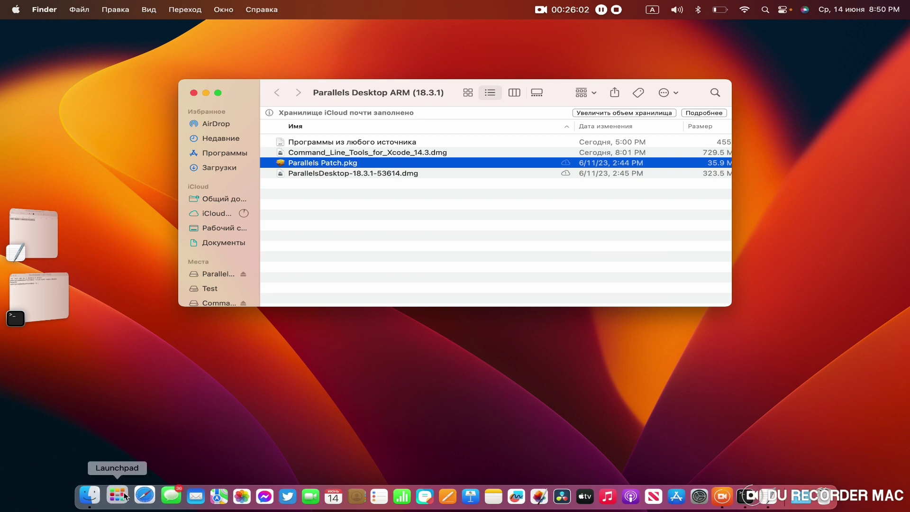
# Step: Launch Parallels Desktop from Launchpad and resume the paused Windows 11 VM
pyautogui.click(118, 497)
pyautogui.hscroll(5, 572, 383)
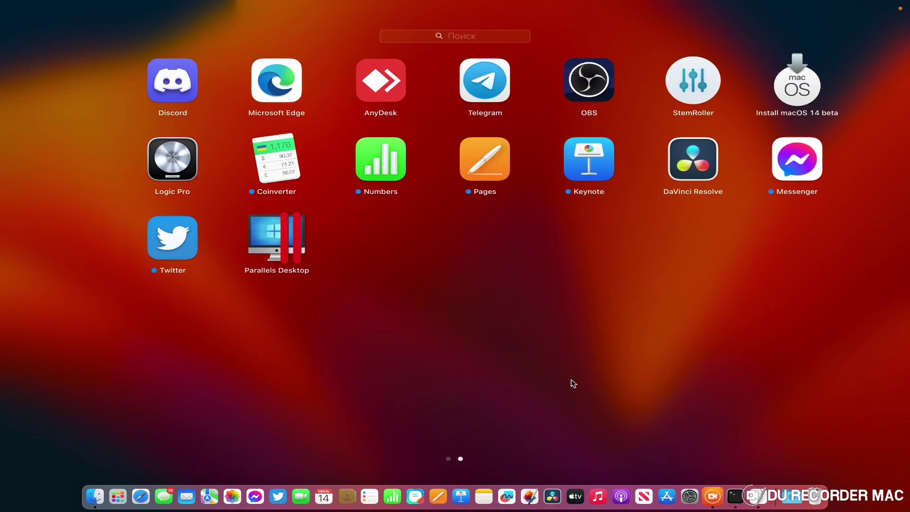
pyautogui.click(253, 235)
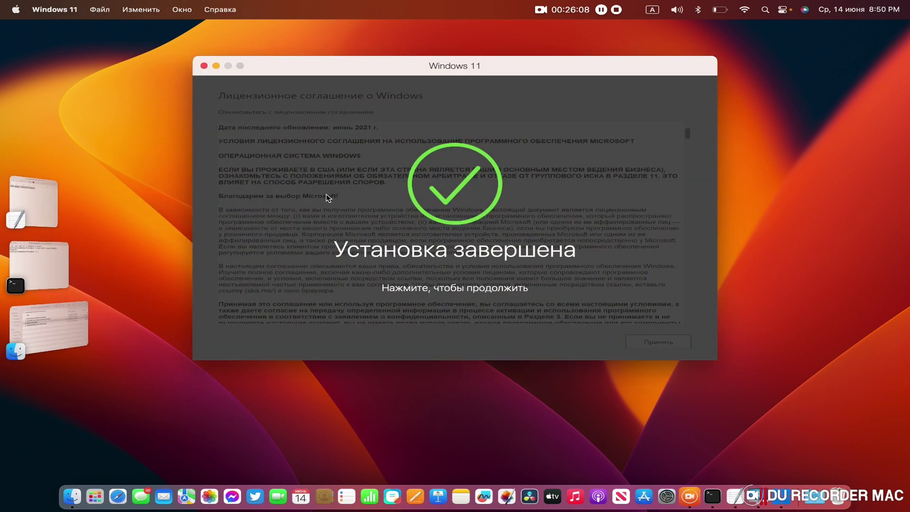
pyautogui.click(328, 198)
pyautogui.click(416, 169)
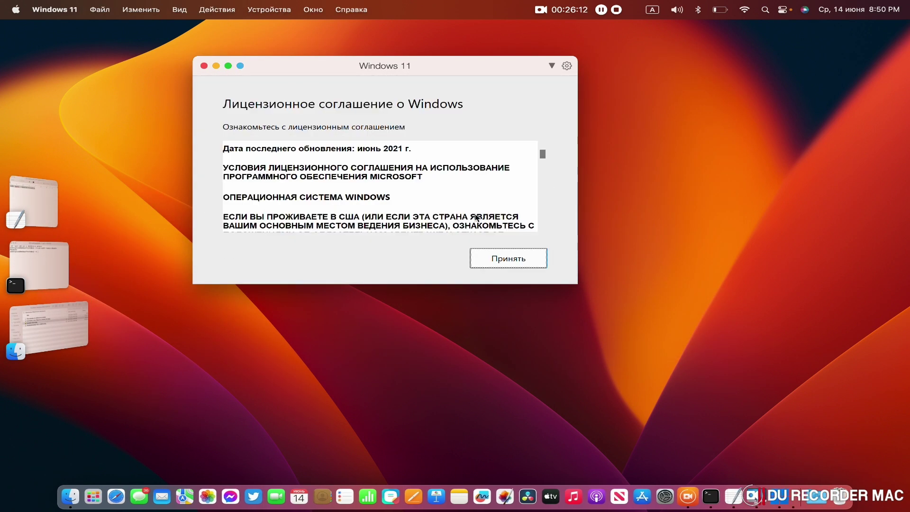
# Step: Accept the Windows licence, close Edge, make the VM full screen, and open Accessibility settings
pyautogui.click(511, 260)
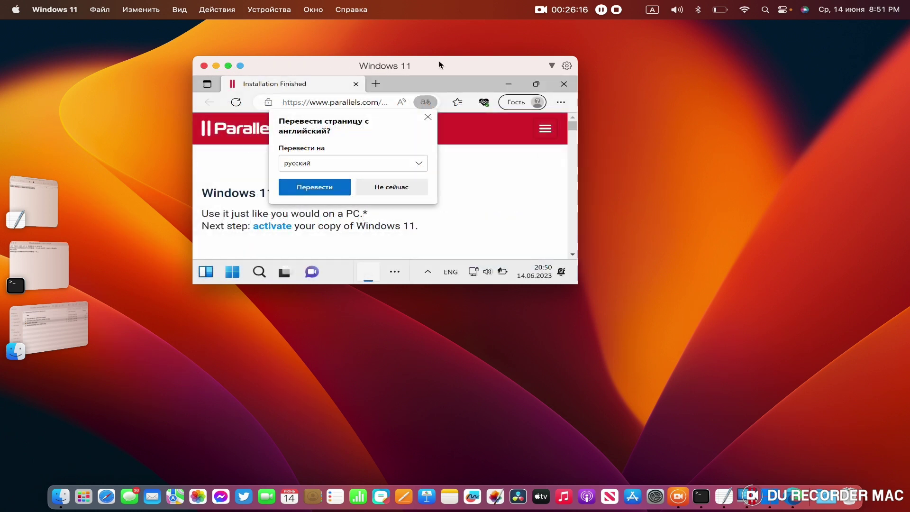
pyautogui.click(564, 83)
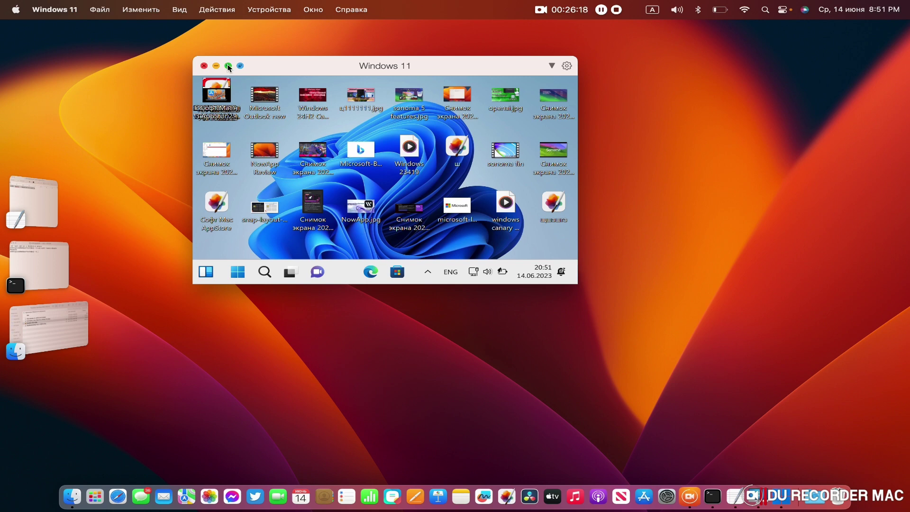
pyautogui.click(228, 66)
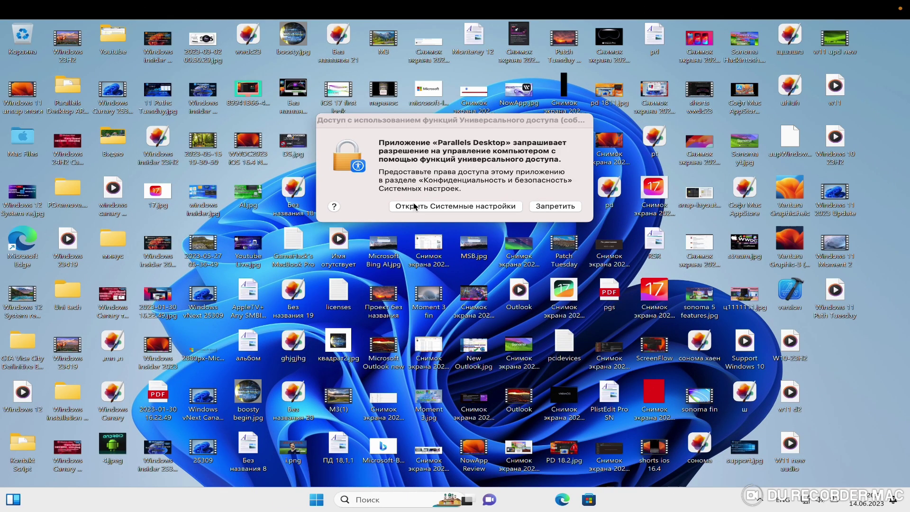
pyautogui.click(413, 207)
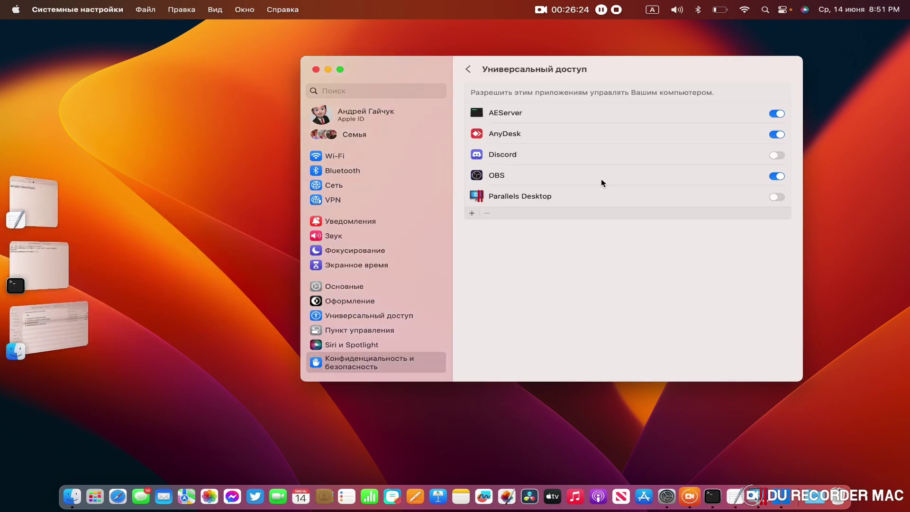
# Step: Allow Parallels Desktop in Accessibility, then open Windows Параметры and close the activation prompt
pyautogui.click(777, 197)
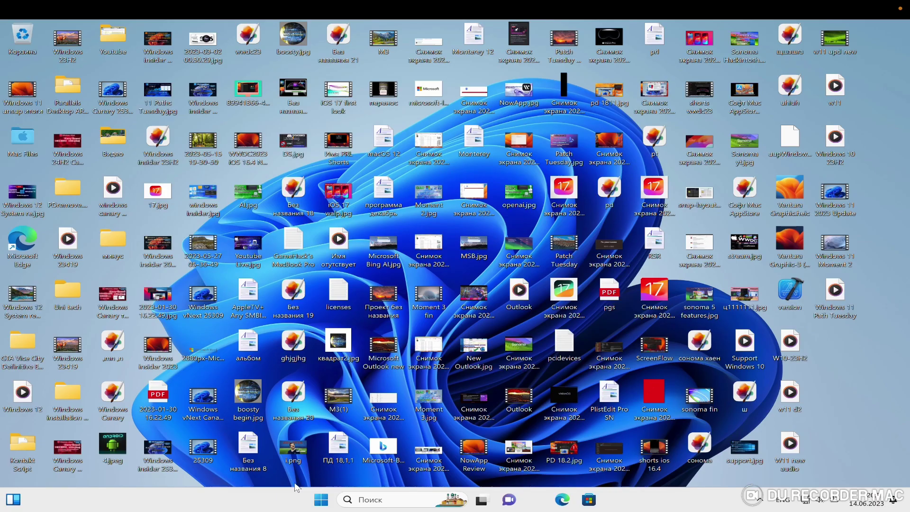
pyautogui.click(320, 500)
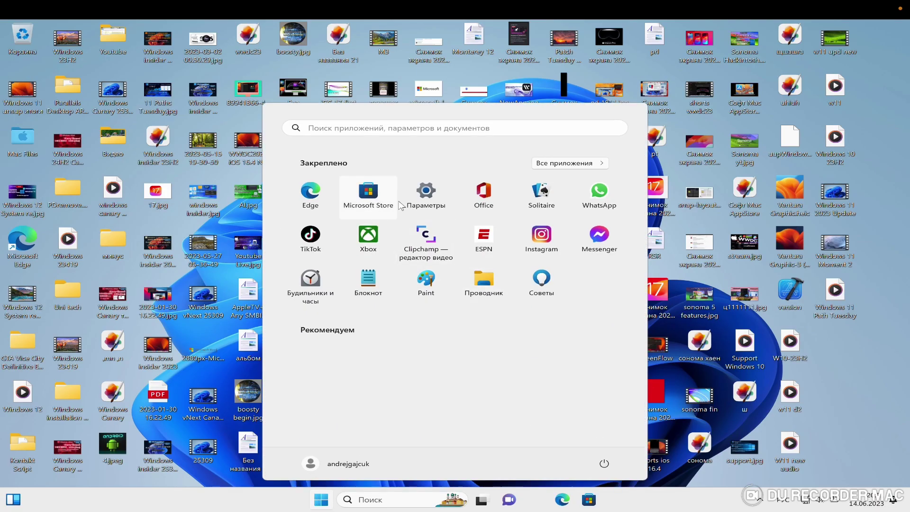
pyautogui.click(424, 194)
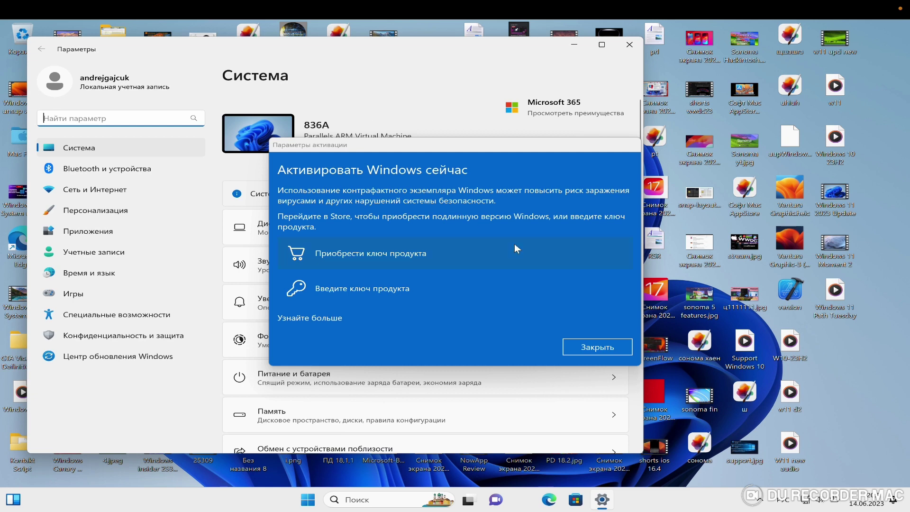
pyautogui.click(597, 346)
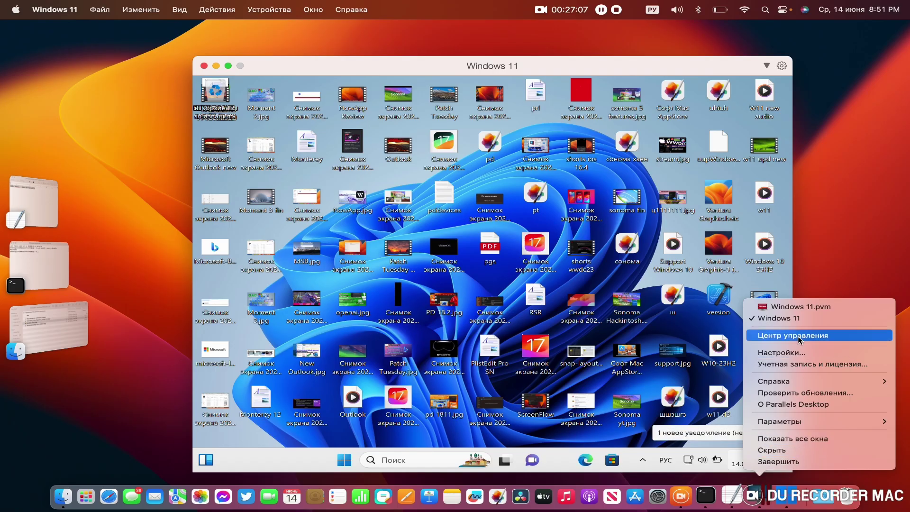
# Step: Open the Parallels Desktop About window showing 18.3.1 (53614) Business Edition activated
pyautogui.click(799, 335)
pyautogui.click(74, 10)
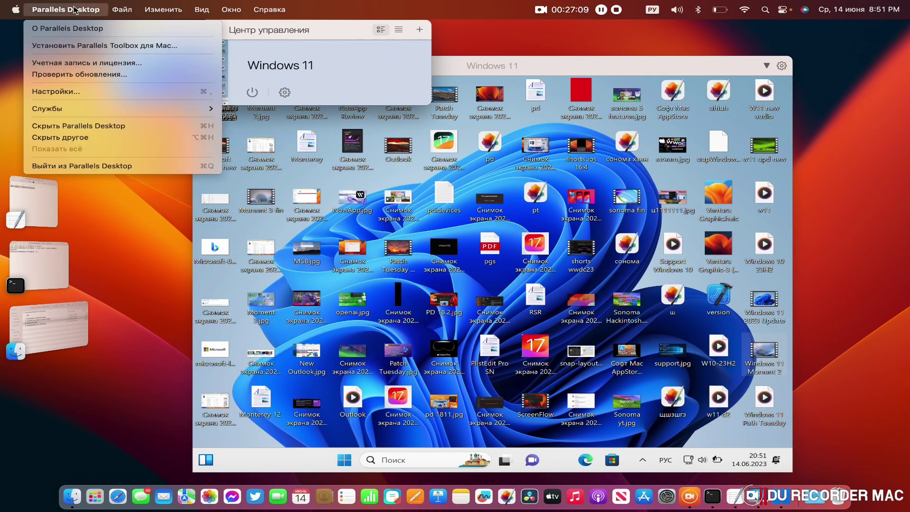
pyautogui.click(76, 28)
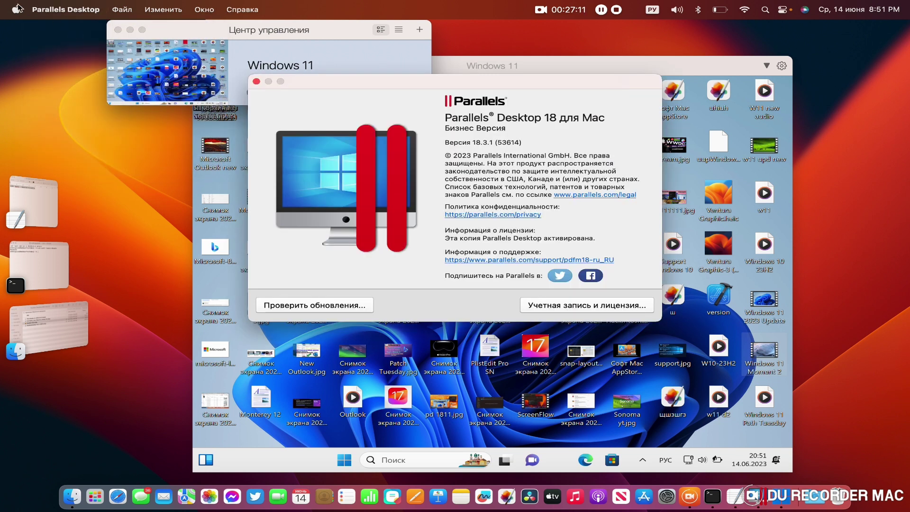
# Step: Show About This Mac with the Apple M1 Pro and macOS Ventura 13.4 details beside it
pyautogui.click(17, 9)
pyautogui.click(22, 28)
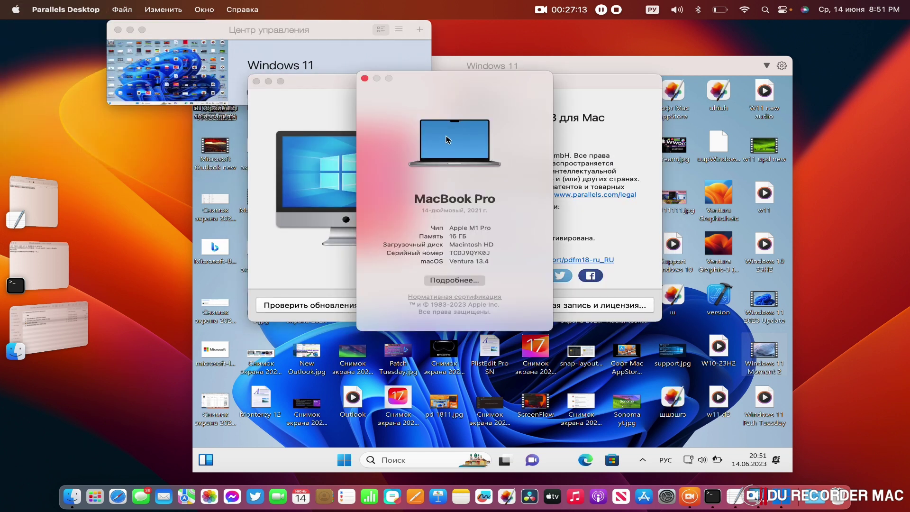
pyautogui.moveTo(450, 95); pyautogui.dragTo(763, 94)
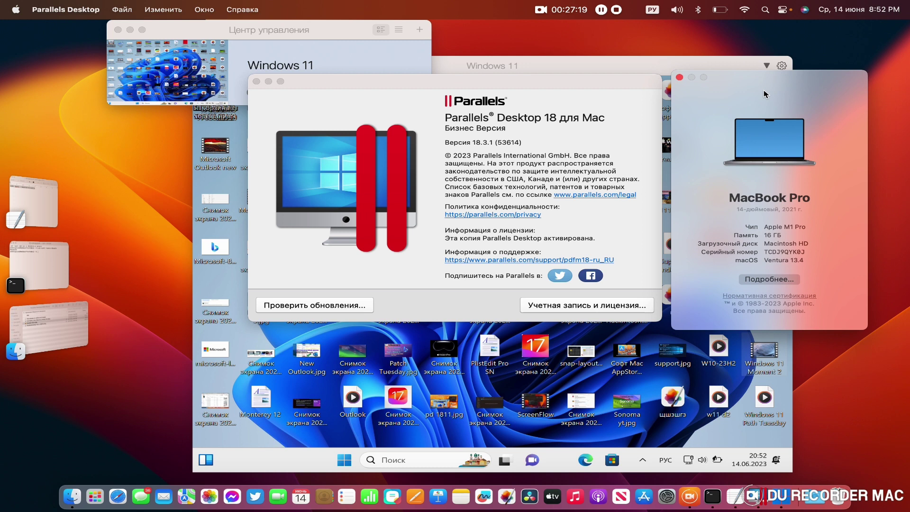